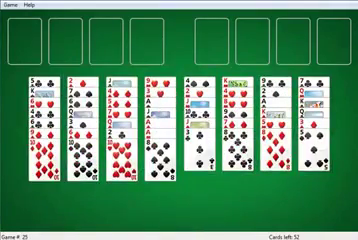
- Park the 8♠ and 10♦ in free cells and move the 9♦ onto column 2
{"action": "left_click", "coordinate": [200, 155]}
{"action": "left_click", "coordinate": [160, 155]}
{"action": "left_click", "coordinate": [25, 40]}
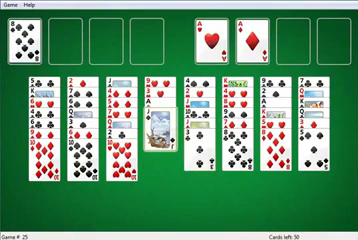
{"action": "double_click", "coordinate": [45, 170]}
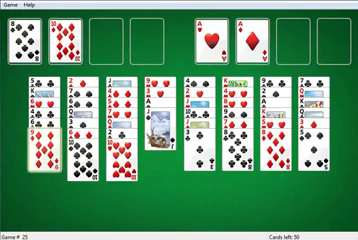
{"action": "left_click", "coordinate": [45, 150]}
{"action": "left_click", "coordinate": [85, 160]}
- Shift column 6's stacks onto column 2 and its spades onto column 3
{"action": "left_click", "coordinate": [200, 150]}
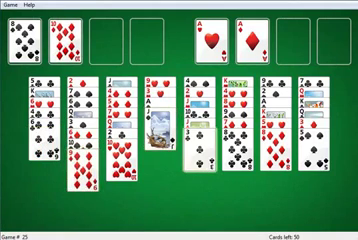
{"action": "left_click", "coordinate": [237, 150]}
{"action": "left_click", "coordinate": [88, 170]}
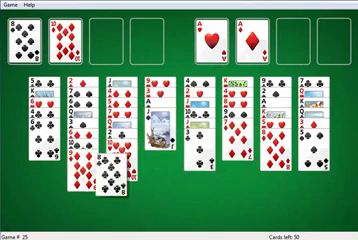
{"action": "left_click", "coordinate": [237, 140]}
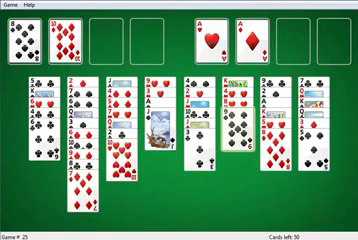
{"action": "left_click", "coordinate": [237, 130]}
{"action": "left_click", "coordinate": [120, 160]}
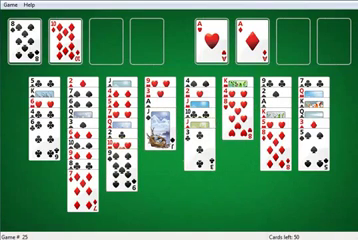
{"action": "left_click", "coordinate": [237, 115]}
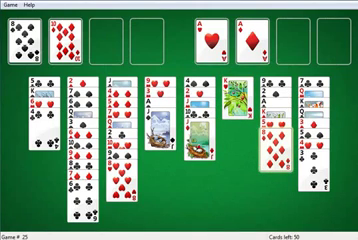
- Park the 8♦ in a free cell and move column 1's bottom card onto column 2
{"action": "double_click", "coordinate": [276, 160]}
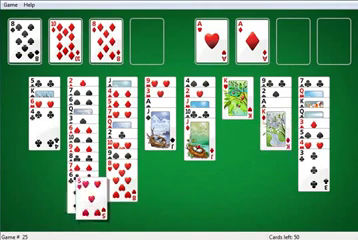
{"action": "double_click", "coordinate": [45, 140]}
{"action": "left_click_drag", "start_coordinate": [50, 145], "coordinate": [85, 205]}
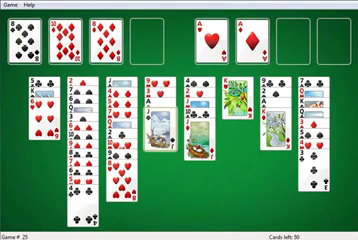
- Park the jack in a free cell and place the 8♣ on the 9♥
{"action": "double_click", "coordinate": [160, 130]}
{"action": "left_click", "coordinate": [22, 40]}
{"action": "left_click", "coordinate": [160, 100]}
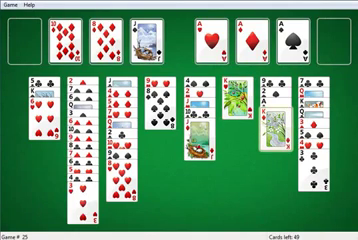
- Park column 7's king, empty the column, and place the king there
{"action": "left_click_drag", "start_coordinate": [270, 125], "coordinate": [20, 40]}
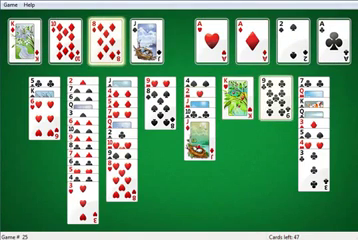
{"action": "left_click", "coordinate": [272, 110]}
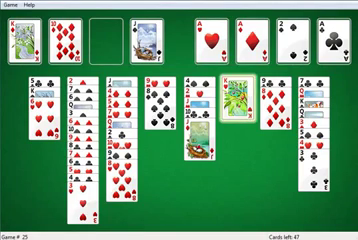
{"action": "left_click", "coordinate": [237, 95]}
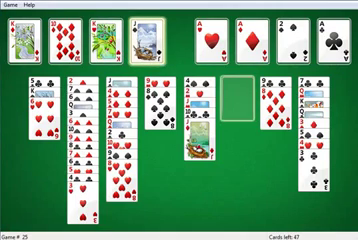
{"action": "left_click", "coordinate": [237, 100]}
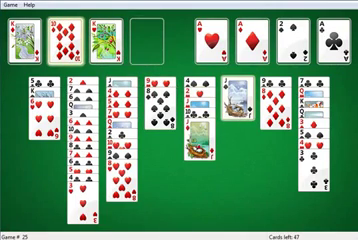
- Move the 10♥ and the 9♠ stack onto column 7
{"action": "left_click", "coordinate": [66, 38]}
{"action": "left_click", "coordinate": [270, 100]}
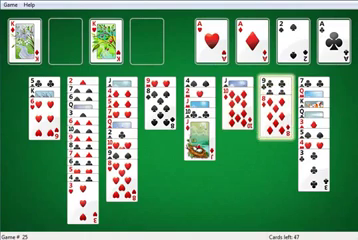
{"action": "left_click", "coordinate": [237, 120]}
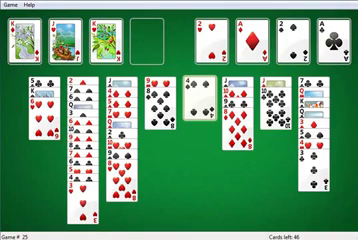
- Move the 9♠ stack onto column 5, emptying column 4, and send the 3♥ home
{"action": "left_click", "coordinate": [159, 100]}
{"action": "left_click", "coordinate": [197, 100]}
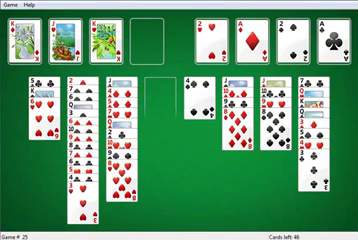
{"action": "left_click", "coordinate": [23, 55]}
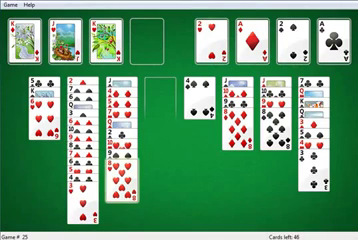
{"action": "left_click", "coordinate": [214, 40]}
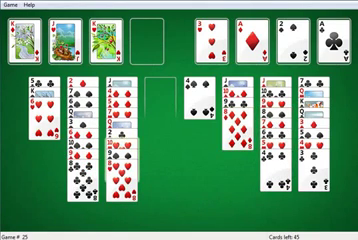
- Put the J♦ in the empty fourth column and stack column 2's cards onto it
{"action": "left_click", "coordinate": [62, 40]}
{"action": "left_click", "coordinate": [158, 90]}
{"action": "left_click", "coordinate": [84, 170]}
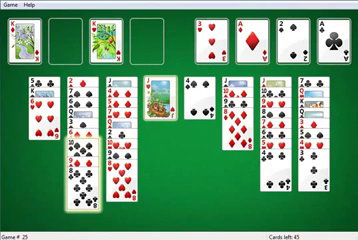
{"action": "left_click", "coordinate": [158, 95]}
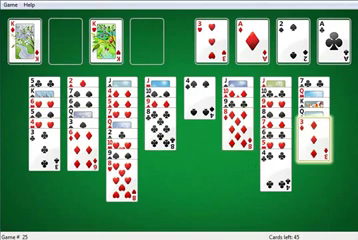
- Move the red 3 onto column 5, park the 6♦, and shift column 2's card onto column 6
{"action": "left_click", "coordinate": [312, 140]}
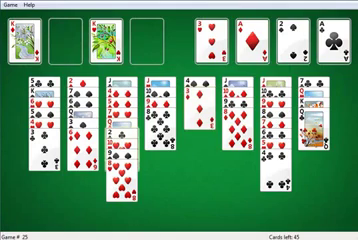
{"action": "left_click", "coordinate": [76, 125]}
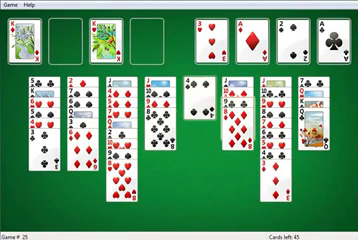
{"action": "left_click", "coordinate": [78, 150]}
{"action": "left_click", "coordinate": [66, 42]}
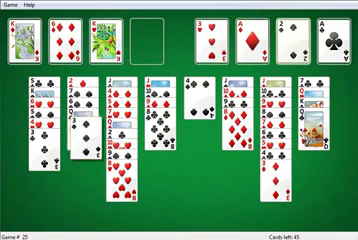
{"action": "left_click", "coordinate": [80, 130]}
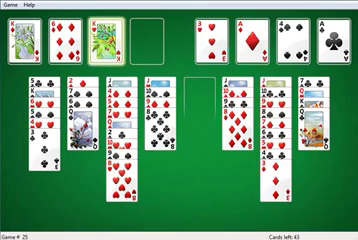
- Place the queen on the king, park the 6♠, and send the 2♦ home
{"action": "left_click_drag", "start_coordinate": [103, 40], "coordinate": [195, 100]}
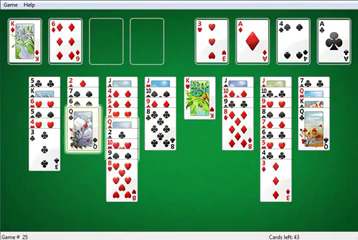
{"action": "mouse_move", "coordinate": [82, 128]}
{"action": "left_mouse_down"}
{"action": "mouse_move", "coordinate": [155, 120]}
{"action": "mouse_move", "coordinate": [198, 110]}
{"action": "left_mouse_up"}
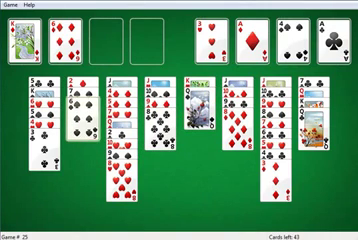
{"action": "double_click", "coordinate": [78, 125]}
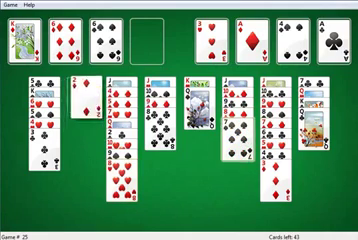
{"action": "double_click", "coordinate": [78, 100]}
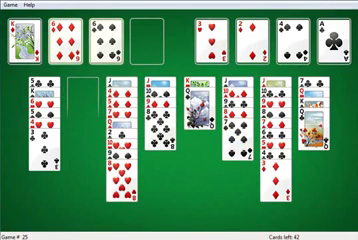
{"action": "double_click", "coordinate": [66, 40]}
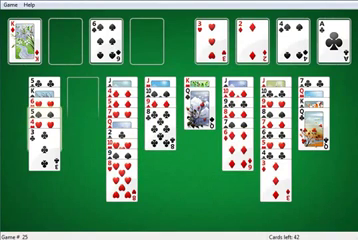
- Clear column 1, place the King in the empty column, and build the Jack run on column 2
{"action": "left_click", "coordinate": [44, 140]}
{"action": "left_click", "coordinate": [85, 100]}
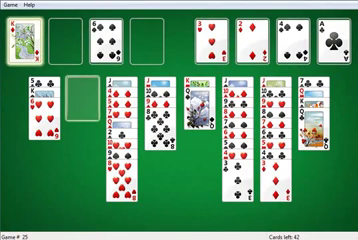
{"action": "left_click", "coordinate": [83, 98]}
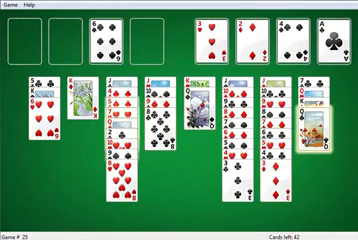
{"action": "left_click", "coordinate": [83, 100]}
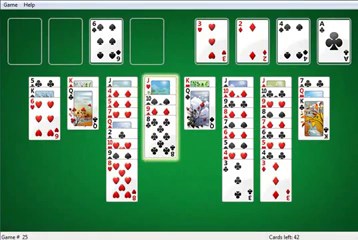
{"action": "left_click", "coordinate": [83, 110]}
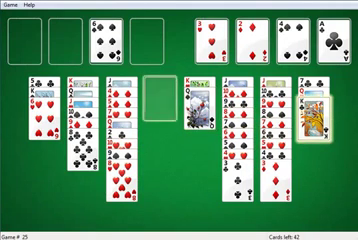
- Move Kings into empty columns 4 and 8, undoing and redoing one move
{"action": "left_click", "coordinate": [312, 115]}
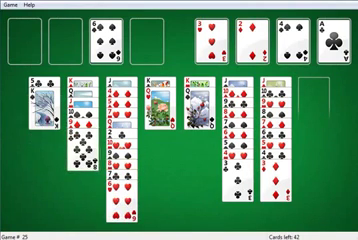
{"action": "left_click_drag", "start_coordinate": [158, 110], "coordinate": [185, 115]}
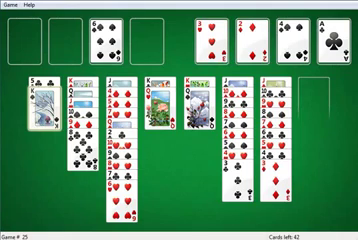
{"action": "left_click", "coordinate": [320, 100]}
{"action": "left_click", "coordinate": [238, 195]}
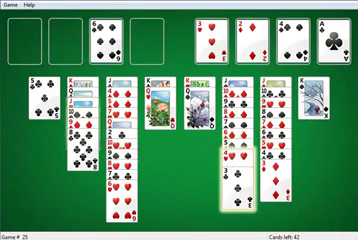
{"action": "key", "text": "ctrl+z"}
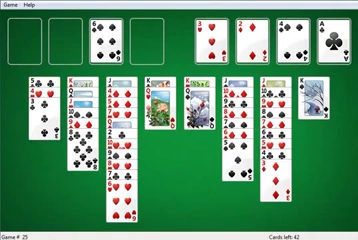
{"action": "key", "text": "ctrl+y"}
- Clear the 5♣ run out of column 1 and move the 6♣ onto column 4
{"action": "left_click_drag", "start_coordinate": [47, 90], "coordinate": [80, 100]}
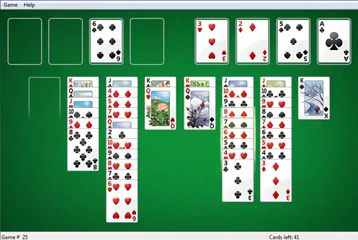
{"action": "left_click", "coordinate": [50, 30]}
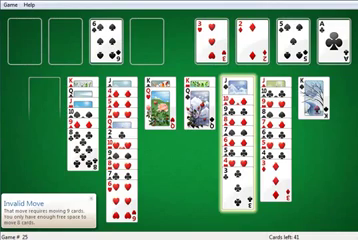
{"action": "left_click", "coordinate": [66, 45]}
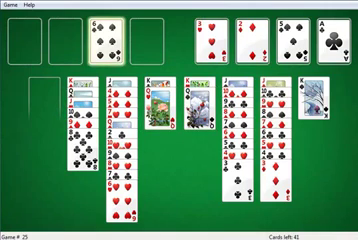
{"action": "left_click", "coordinate": [30, 11]}
{"action": "left_click", "coordinate": [56, 30]}
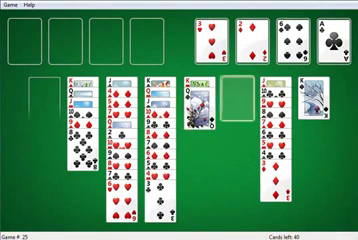
- Move runs onto the Kings, shift the 10♥ run to column 1, and let auto-complete finish
{"action": "left_click", "coordinate": [275, 140]}
{"action": "left_click", "coordinate": [198, 110]}
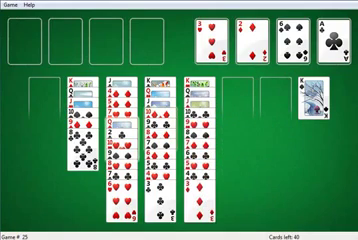
{"action": "left_click", "coordinate": [120, 185]}
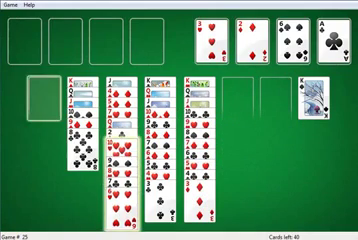
{"action": "left_click", "coordinate": [40, 100]}
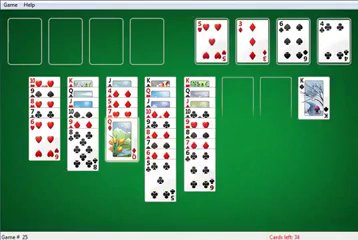
{"action": "left_click", "coordinate": [120, 140]}
{"action": "left_click", "coordinate": [315, 95]}
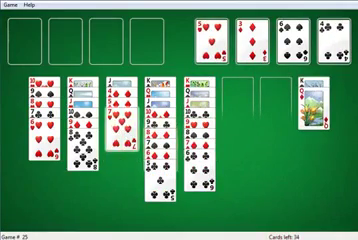
{"action": "left_click", "coordinate": [40, 95]}
{"action": "left_click", "coordinate": [20, 38]}
{"action": "left_click", "coordinate": [120, 110]}
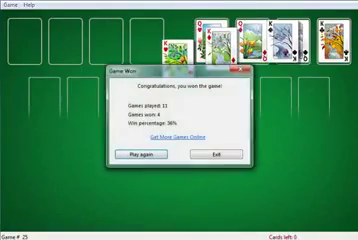
- Close the win dialog and deal game 26 via Game > Select Game
{"action": "left_click", "coordinate": [140, 154]}
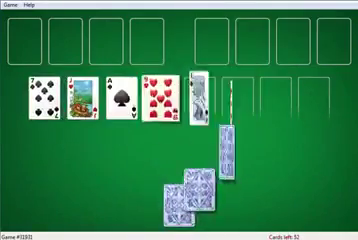
{"action": "left_click", "coordinate": [9, 4]}
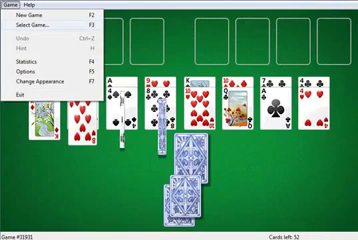
{"action": "left_click", "coordinate": [32, 24]}
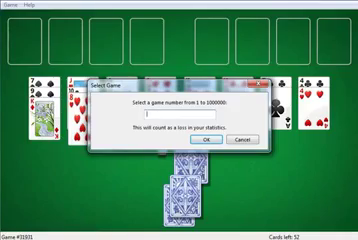
{"action": "left_click", "coordinate": [204, 140]}
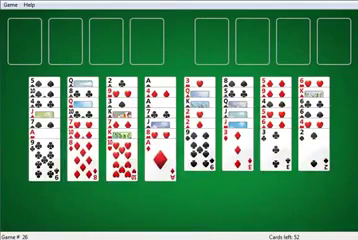
- Send the A♦ home, move the 7♥ onto column 6, and shift column 1's black cards onto column 3
{"action": "double_click", "coordinate": [157, 155]}
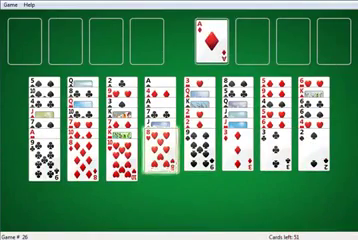
{"action": "left_click", "coordinate": [160, 150]}
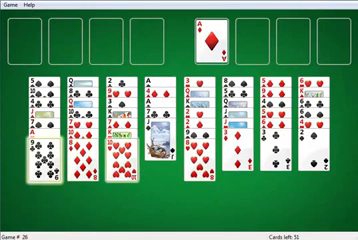
{"action": "left_click_drag", "start_coordinate": [43, 150], "coordinate": [120, 165]}
{"action": "left_click", "coordinate": [83, 165]}
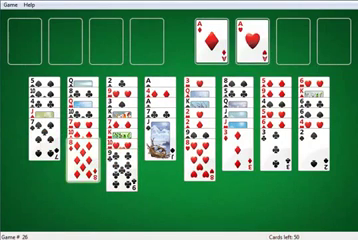
{"action": "left_click", "coordinate": [83, 165]}
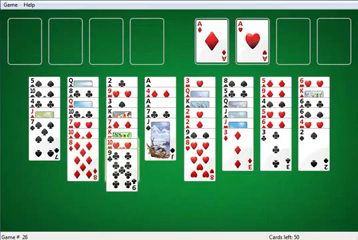
- Park the Jack and 4♦ in free cells and put the J♠ in empty column 4
{"action": "left_click_drag", "start_coordinate": [158, 140], "coordinate": [20, 42]}
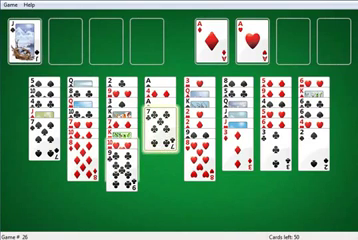
{"action": "left_click", "coordinate": [160, 105]}
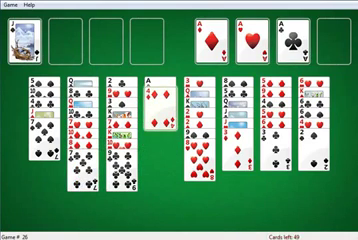
{"action": "left_click_drag", "start_coordinate": [160, 105], "coordinate": [66, 40]}
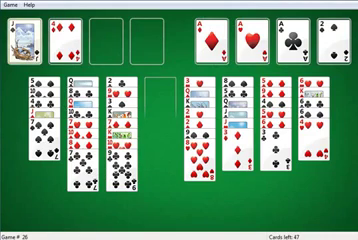
{"action": "left_click_drag", "start_coordinate": [22, 40], "coordinate": [158, 95]}
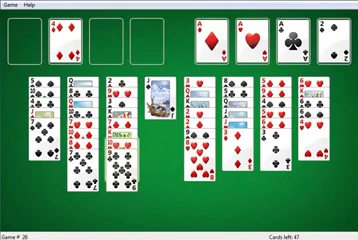
- Move column 3's run onto the J♠, then column 5's hearts onto column 4
{"action": "left_click", "coordinate": [122, 150]}
{"action": "left_click", "coordinate": [158, 100]}
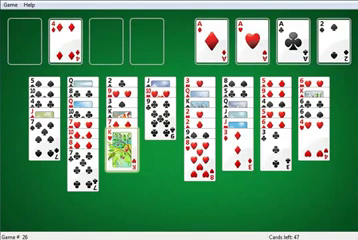
{"action": "left_click", "coordinate": [200, 170]}
{"action": "left_click", "coordinate": [158, 140]}
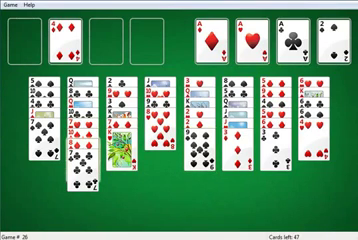
- Swap cards between columns 2 and 5 so diamonds and hearts go home
{"action": "left_click", "coordinate": [83, 175]}
{"action": "left_click", "coordinate": [202, 150]}
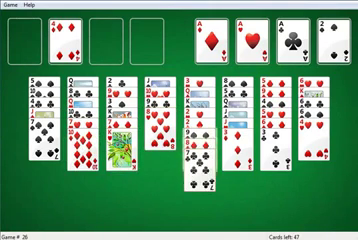
{"action": "left_click", "coordinate": [200, 175]}
{"action": "left_click", "coordinate": [83, 170]}
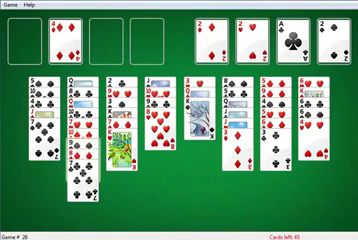
- Park the two kings, then place a king and a queen in the empty column
{"action": "double_click", "coordinate": [200, 120]}
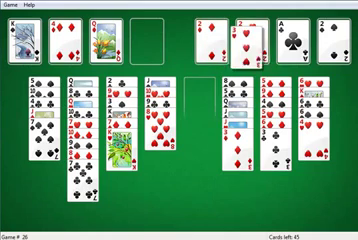
{"action": "left_click", "coordinate": [20, 35]}
{"action": "left_click", "coordinate": [200, 100]}
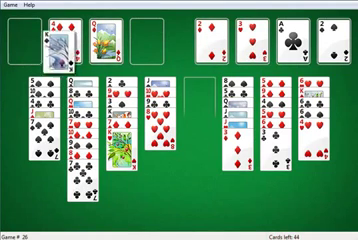
{"action": "left_click", "coordinate": [105, 40]}
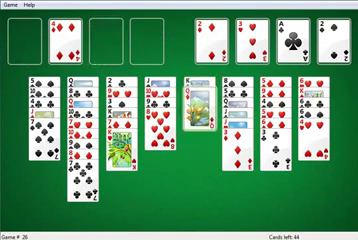
{"action": "left_click", "coordinate": [315, 140]}
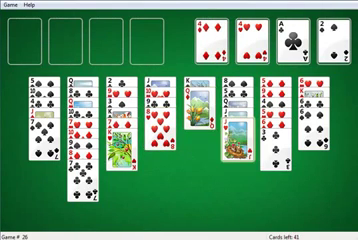
- Park the Jack in a free cell and move the face card onto column 3
{"action": "left_click_drag", "start_coordinate": [232, 145], "coordinate": [22, 40]}
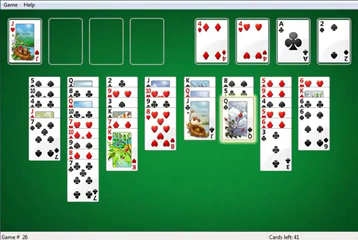
{"action": "left_click_drag", "start_coordinate": [238, 122], "coordinate": [121, 158]}
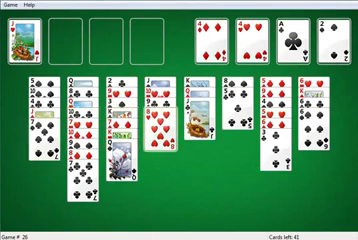
{"action": "left_click", "coordinate": [160, 130]}
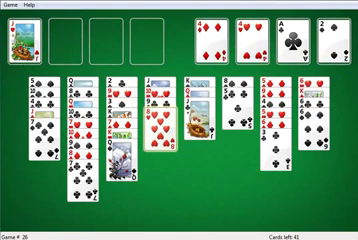
{"action": "left_click", "coordinate": [42, 138]}
{"action": "left_click", "coordinate": [42, 138]}
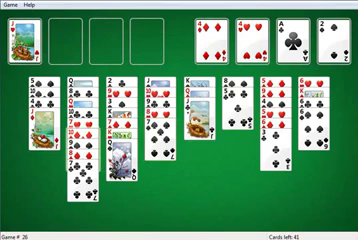
- Move the queen run onto column 6, shift column 1's card to column 3, and park the 3♣
{"action": "left_click", "coordinate": [82, 185]}
{"action": "left_click", "coordinate": [200, 135]}
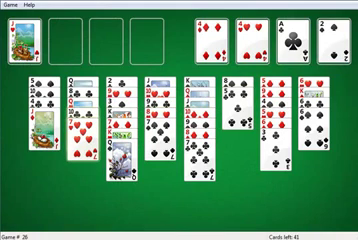
{"action": "left_click", "coordinate": [121, 160]}
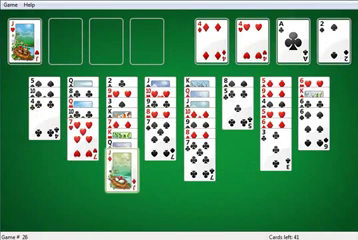
{"action": "left_click", "coordinate": [83, 140]}
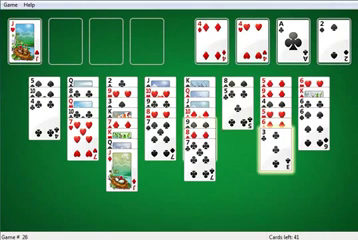
{"action": "left_click", "coordinate": [77, 42]}
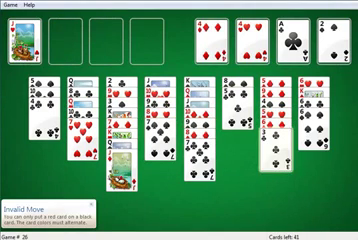
{"action": "left_click", "coordinate": [66, 40]}
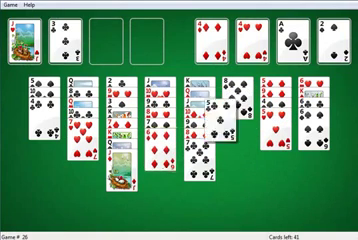
- Move a club onto column 5 and rearrange the hearts run onto column 3
{"action": "left_click", "coordinate": [197, 130]}
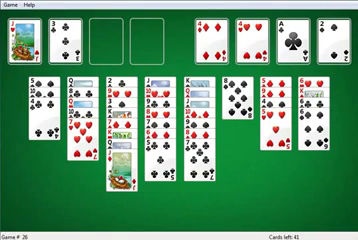
{"action": "left_click", "coordinate": [83, 140]}
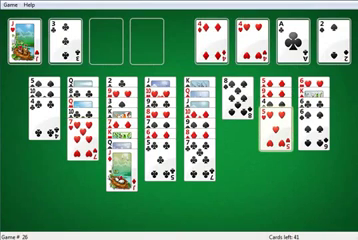
{"action": "left_click", "coordinate": [275, 120]}
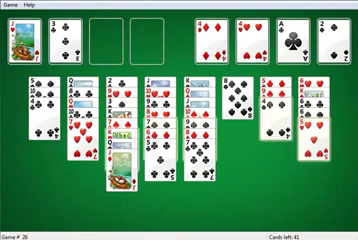
{"action": "left_click", "coordinate": [315, 120]}
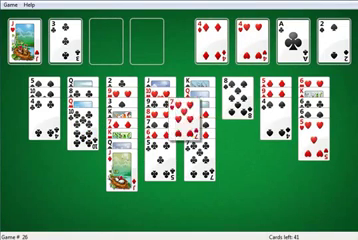
{"action": "left_click", "coordinate": [275, 120]}
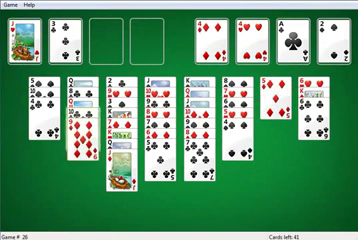
{"action": "left_click", "coordinate": [80, 130]}
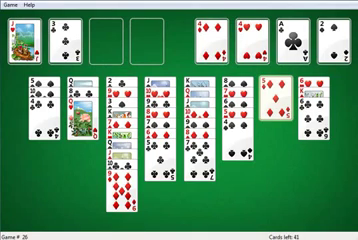
- Park the lone diamond and king in free cells, and put the 5♦ on a black six
{"action": "double_click", "coordinate": [272, 95]}
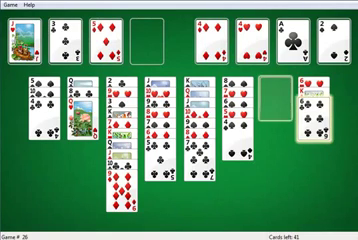
{"action": "left_click", "coordinate": [278, 100]}
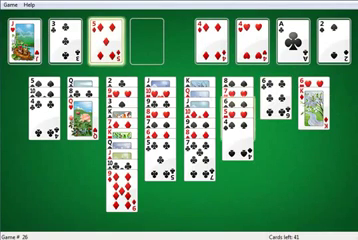
{"action": "double_click", "coordinate": [100, 38]}
{"action": "double_click", "coordinate": [312, 110]}
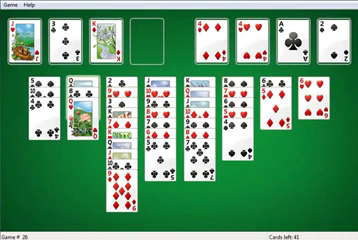
- Move column 1's bottom card to column 3, park the 10♠, and move the 5♠ to column 2
{"action": "left_click", "coordinate": [45, 125]}
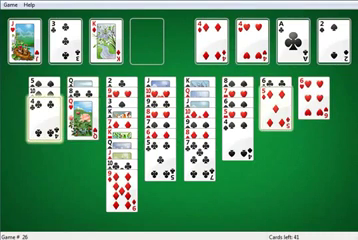
{"action": "left_click", "coordinate": [122, 150]}
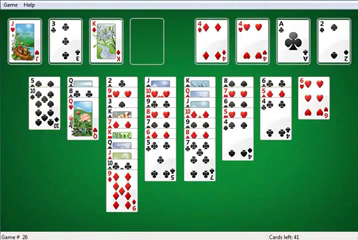
{"action": "left_click", "coordinate": [45, 100]}
{"action": "left_click", "coordinate": [152, 38]}
{"action": "left_click", "coordinate": [45, 95]}
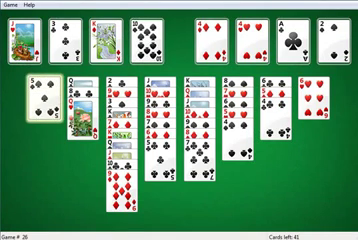
{"action": "left_click", "coordinate": [85, 100]}
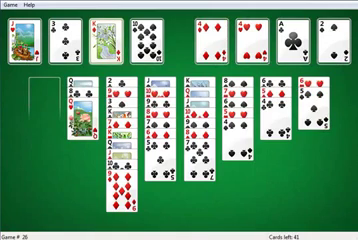
- Put the king in empty column 1, the queen on it, then free-cell cards onto the run
{"action": "left_click", "coordinate": [107, 38]}
{"action": "left_click", "coordinate": [45, 95]}
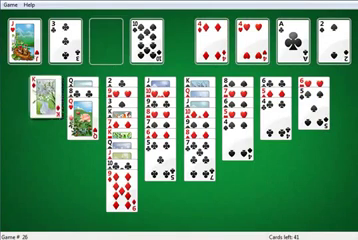
{"action": "left_click", "coordinate": [85, 100]}
{"action": "left_click", "coordinate": [45, 100]}
{"action": "left_click", "coordinate": [85, 110]}
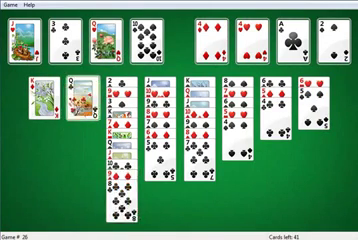
{"action": "left_click", "coordinate": [20, 35]}
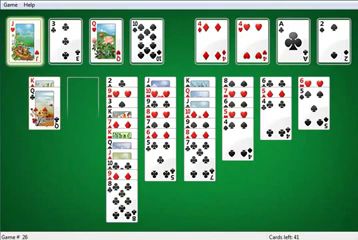
{"action": "left_click", "coordinate": [20, 35]}
- Add the 10♠ and the 9-8 run to the column 1 run, then extend it further
{"action": "left_click", "coordinate": [147, 40]}
{"action": "left_click", "coordinate": [43, 105]}
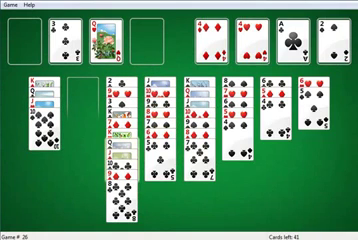
{"action": "left_click", "coordinate": [120, 195]}
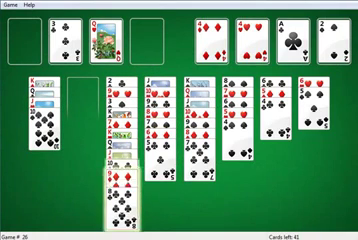
{"action": "left_click", "coordinate": [45, 140]}
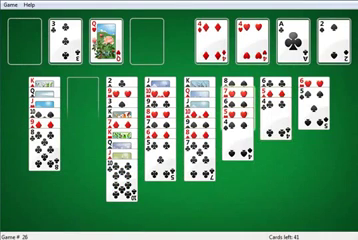
{"action": "left_click", "coordinate": [240, 120]}
{"action": "left_click", "coordinate": [45, 150]}
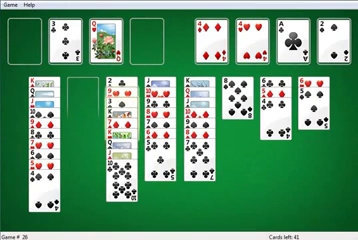
- Auto-send all remaining cards home to win game 26, then dismiss the win message to deal again
{"action": "double_click", "coordinate": [121, 185]}
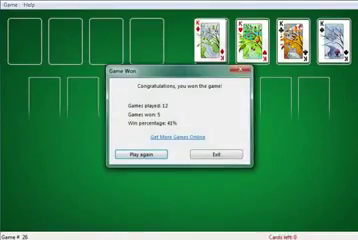
{"action": "key", "text": "Return"}
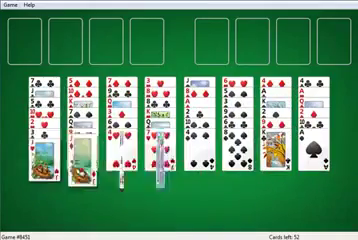
- Deal game number 27 through Game > Select Game
{"action": "left_click", "coordinate": [9, 4]}
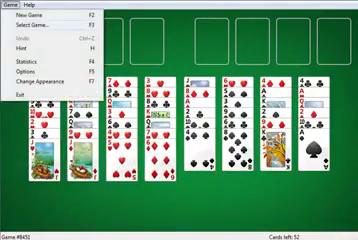
{"action": "left_click", "coordinate": [32, 25]}
{"action": "type", "text": "27"}
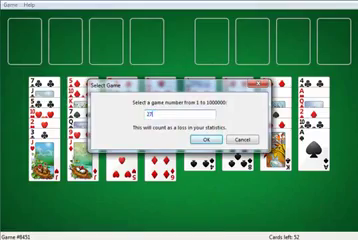
{"action": "key", "text": "Return"}
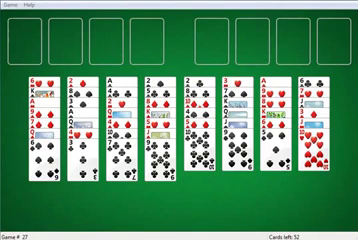
- Move the 10♠ onto column 4 and a black card onto column 8
{"action": "left_click", "coordinate": [160, 165]}
{"action": "left_click", "coordinate": [315, 150]}
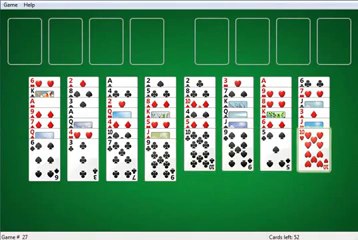
{"action": "left_click", "coordinate": [200, 150]}
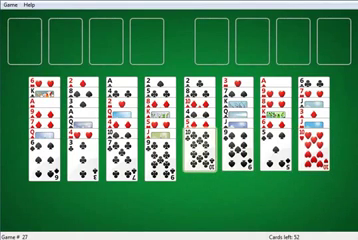
{"action": "left_click", "coordinate": [160, 168]}
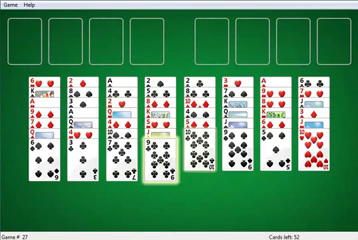
{"action": "left_click", "coordinate": [314, 160]}
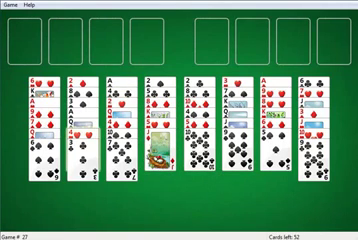
- Move column 7's bottom cards, then column 2's bottom card, onto column 3
{"action": "left_click", "coordinate": [83, 160]}
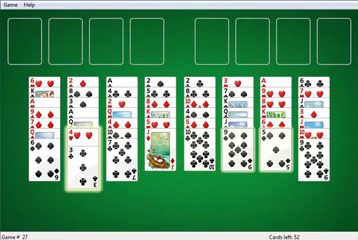
{"action": "left_click", "coordinate": [24, 46]}
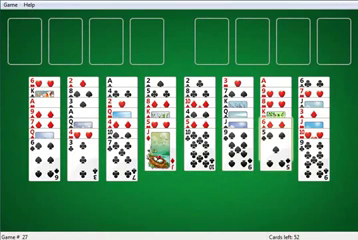
{"action": "left_click", "coordinate": [272, 160]}
{"action": "left_click", "coordinate": [122, 165]}
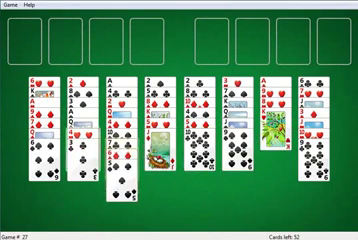
{"action": "left_click", "coordinate": [79, 160]}
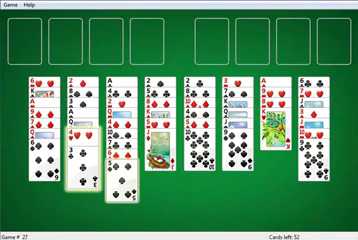
{"action": "left_click", "coordinate": [122, 185]}
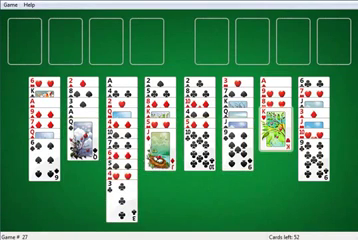
- Park the king in a free cell and move the jack into empty column 8
{"action": "left_click", "coordinate": [275, 140]}
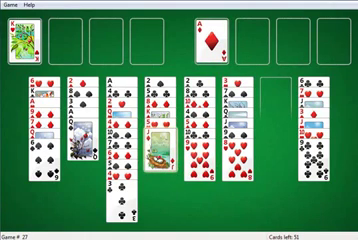
{"action": "left_click", "coordinate": [160, 150]}
{"action": "left_click", "coordinate": [44, 40]}
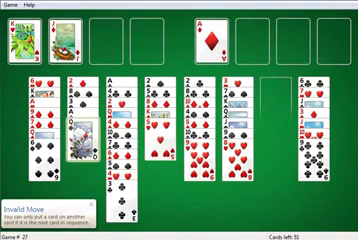
{"action": "left_click", "coordinate": [44, 40]}
{"action": "left_click", "coordinate": [160, 140]}
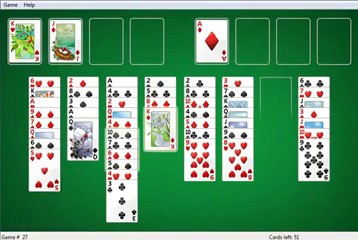
{"action": "left_click", "coordinate": [160, 130]}
{"action": "left_click", "coordinate": [275, 95]}
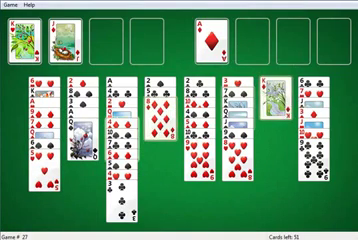
- Send the A♠ home, put the free-cell picture card on column 7, and park the 5♣
{"action": "double_click", "coordinate": [82, 140]}
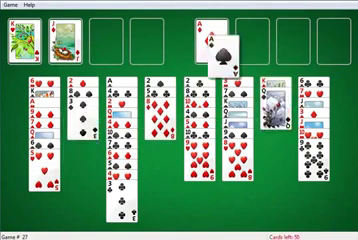
{"action": "left_click", "coordinate": [72, 31]}
{"action": "left_click", "coordinate": [270, 110]}
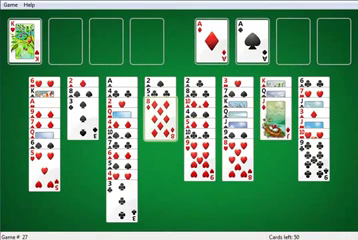
{"action": "left_click", "coordinate": [308, 150]}
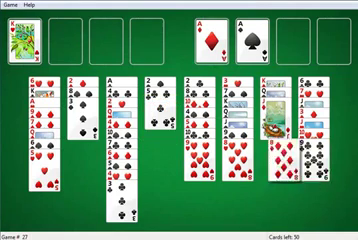
{"action": "left_click", "coordinate": [160, 115]}
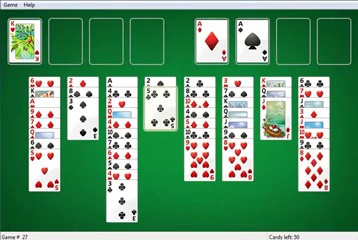
{"action": "left_click", "coordinate": [64, 40]}
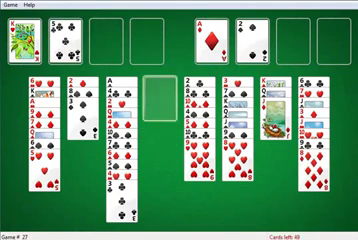
- Send the 3♠ and 2♦ to their home piles
{"action": "left_click", "coordinate": [82, 115]}
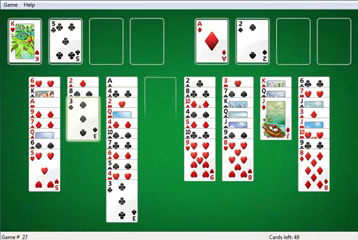
{"action": "left_click", "coordinate": [252, 40]}
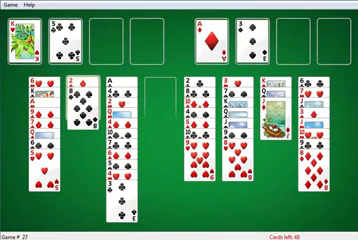
{"action": "left_click", "coordinate": [82, 95]}
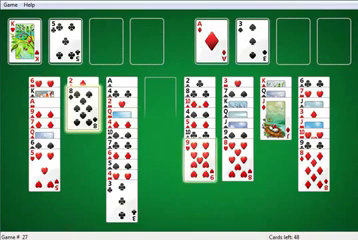
{"action": "double_click", "coordinate": [82, 95]}
- Move column 5's lower run onto column 7's king stack and another run onto column 6
{"action": "left_click", "coordinate": [200, 170]}
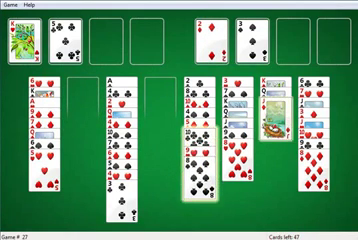
{"action": "left_click", "coordinate": [275, 130]}
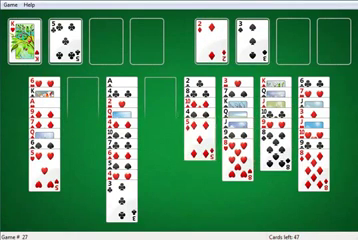
{"action": "left_click", "coordinate": [122, 150]}
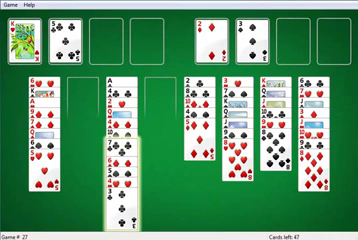
{"action": "left_click", "coordinate": [232, 160]}
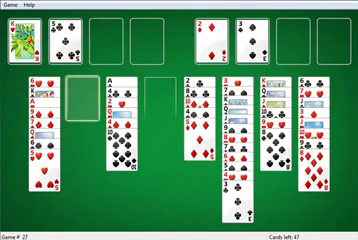
- Move the hearts into empty column 4 and the queen into column 2, then send A♥ home
{"action": "left_click", "coordinate": [44, 185]}
{"action": "left_click", "coordinate": [160, 95]}
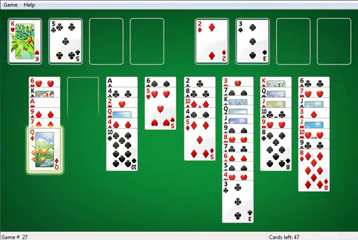
{"action": "left_click", "coordinate": [83, 90]}
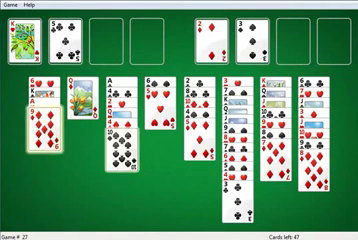
{"action": "left_click", "coordinate": [45, 130]}
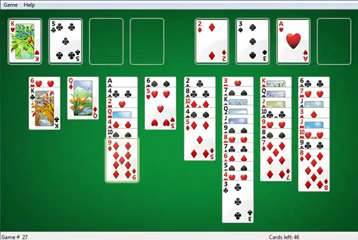
- Put the king in an empty column with the parked queen on it, and clear column 3
{"action": "left_click", "coordinate": [83, 95]}
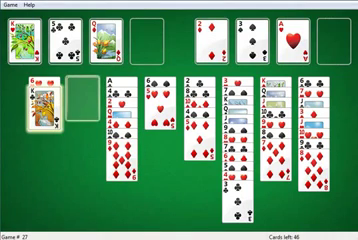
{"action": "left_click", "coordinate": [83, 100]}
{"action": "left_click", "coordinate": [106, 40]}
{"action": "left_click", "coordinate": [83, 100]}
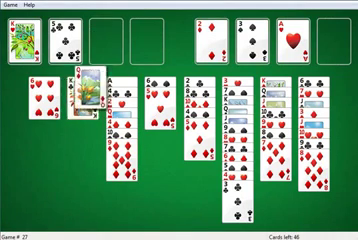
{"action": "left_click", "coordinate": [160, 105]}
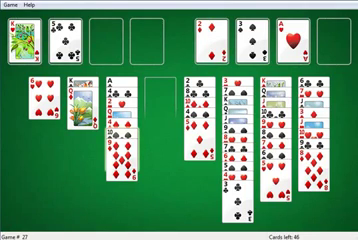
- Put the 5♣ on the 6♥, move the 10♦ to an empty column, and park a queen
{"action": "left_click", "coordinate": [63, 38]}
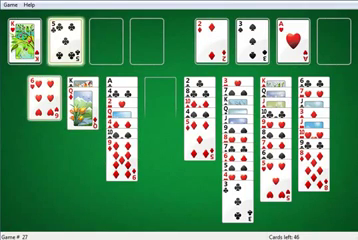
{"action": "left_click", "coordinate": [44, 100]}
{"action": "left_click", "coordinate": [120, 170]}
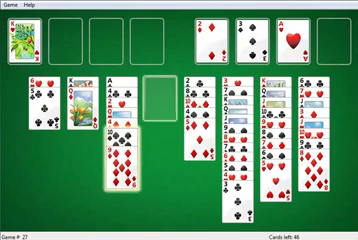
{"action": "left_click", "coordinate": [160, 100]}
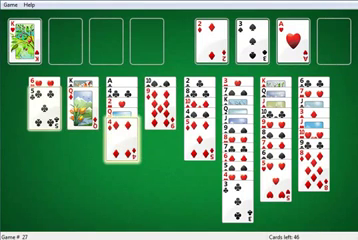
{"action": "left_click", "coordinate": [120, 135]}
{"action": "left_click", "coordinate": [68, 38]}
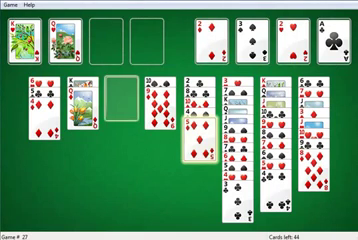
- Move a 5 into column 4, park the 10♦, and shift the hearts run onto column 8
{"action": "left_click", "coordinate": [122, 100]}
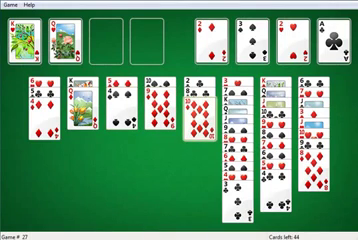
{"action": "double_click", "coordinate": [198, 110]}
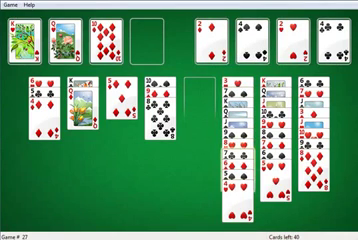
{"action": "left_click_drag", "start_coordinate": [235, 185], "coordinate": [315, 190]}
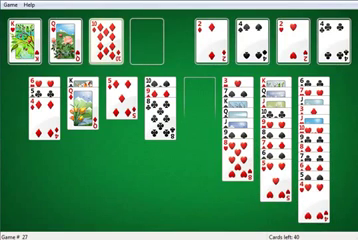
{"action": "left_click", "coordinate": [110, 40]}
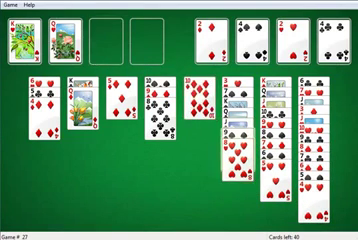
{"action": "left_click", "coordinate": [235, 160]}
- Move a 5 to another column, column 6's run onto column 5, and hearts onto column 2
{"action": "left_click", "coordinate": [235, 140]}
{"action": "left_click", "coordinate": [85, 110]}
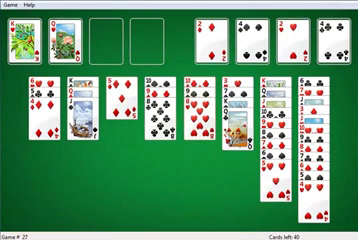
{"action": "left_click", "coordinate": [200, 110]}
{"action": "left_click", "coordinate": [85, 110]}
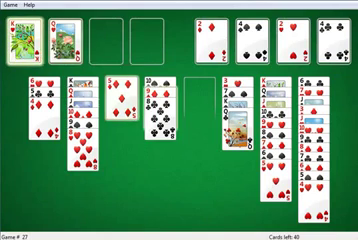
- Place the K♠ from the free cell in the empty column and park the 5♥
{"action": "left_click", "coordinate": [200, 98]}
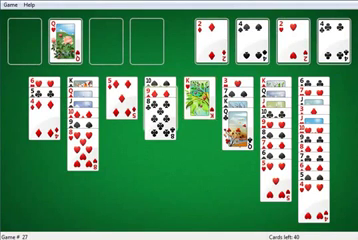
{"action": "left_click", "coordinate": [121, 105]}
{"action": "left_click", "coordinate": [20, 40]}
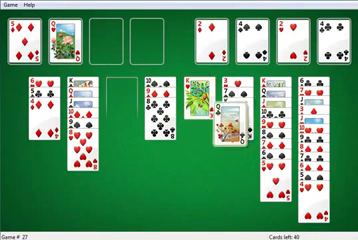
{"action": "left_click", "coordinate": [237, 110]}
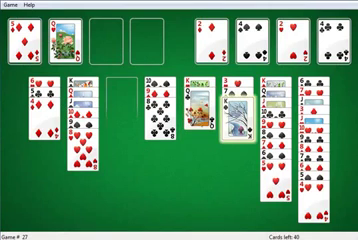
{"action": "left_click", "coordinate": [121, 98]}
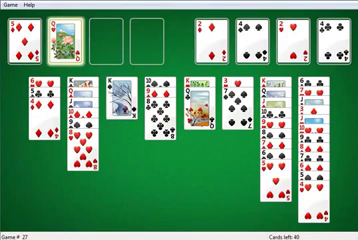
- Put the free-cell queen on the king and the 5♦ on the rightmost column, then move that run
{"action": "left_click", "coordinate": [65, 40]}
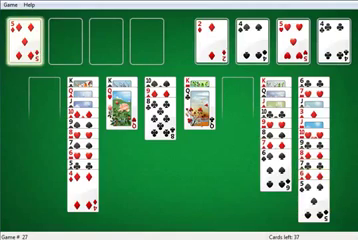
{"action": "left_click", "coordinate": [315, 205]}
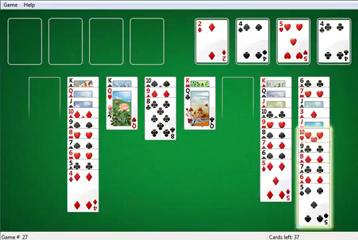
{"action": "left_click", "coordinate": [237, 97]}
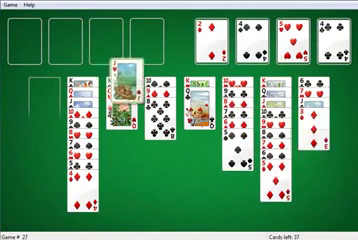